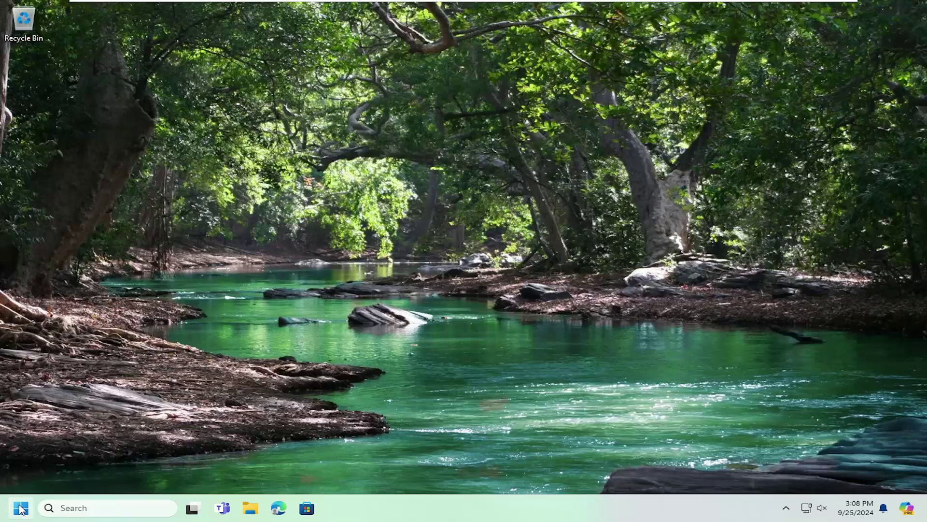
Search 'alarm' from the Start menu and launch the Clock app from the results
{"action": "left_click", "coordinate": [20, 508]}
{"action": "type", "text": "alarm"}
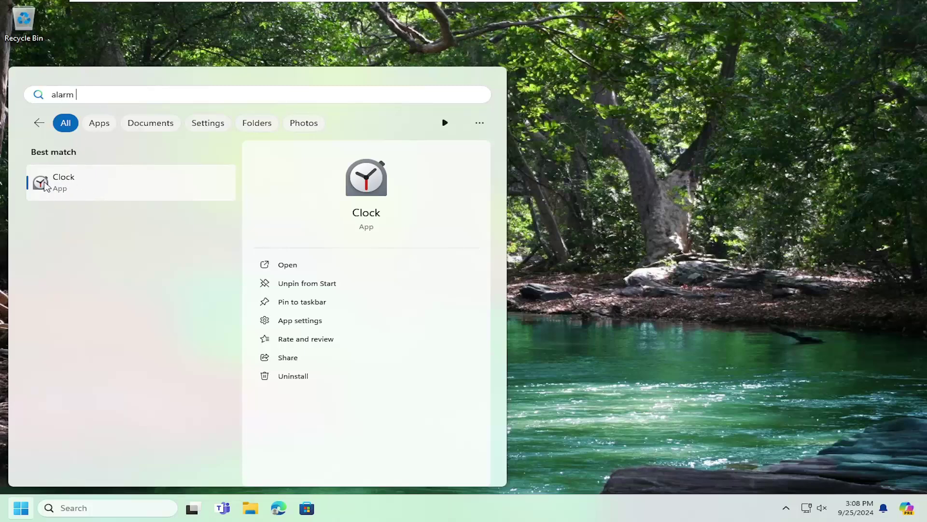
{"action": "left_click", "coordinate": [70, 188]}
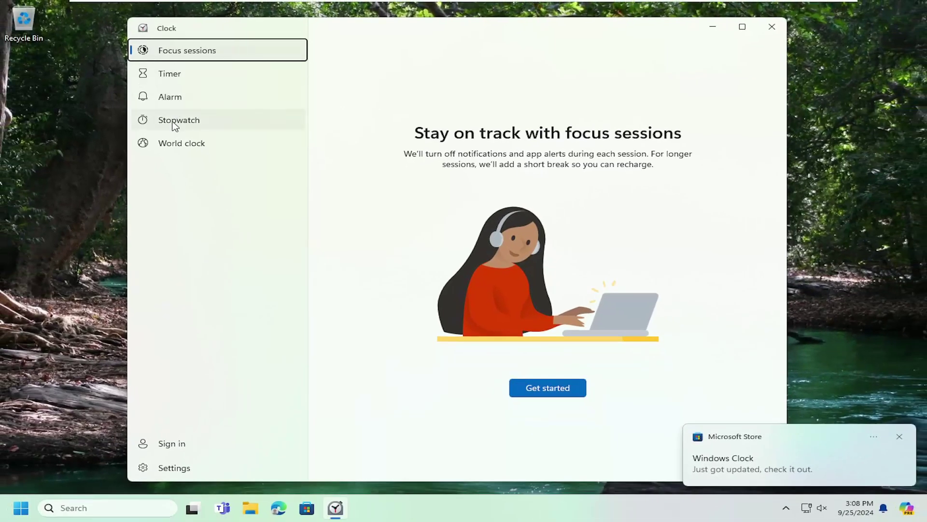
Start the unchanged 3 min timer and pause it at 00:02:58
{"action": "left_click", "coordinate": [167, 76]}
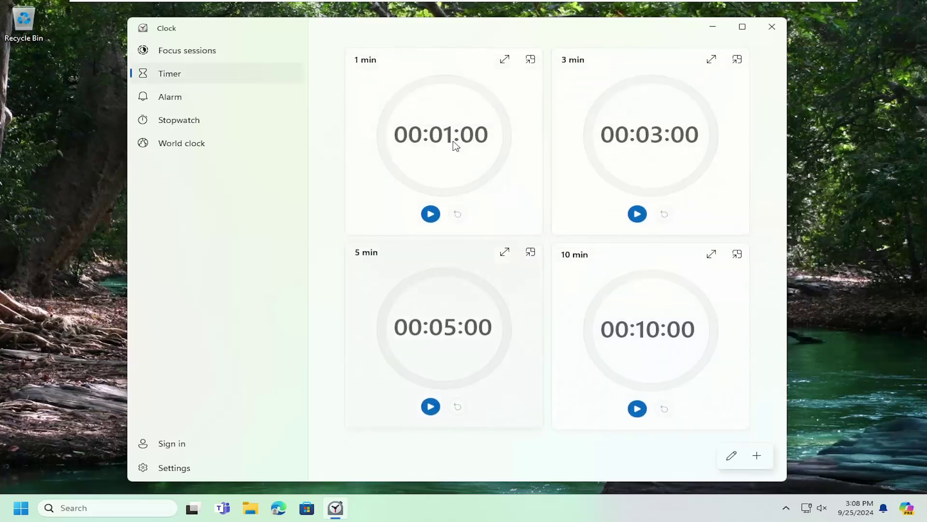
{"action": "left_click", "coordinate": [637, 122]}
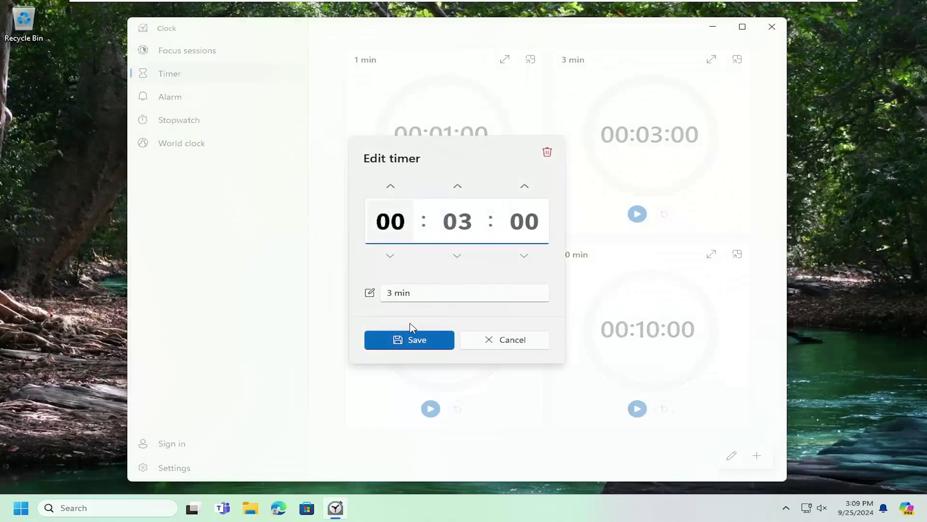
{"action": "left_click", "coordinate": [412, 338]}
{"action": "left_click", "coordinate": [634, 215]}
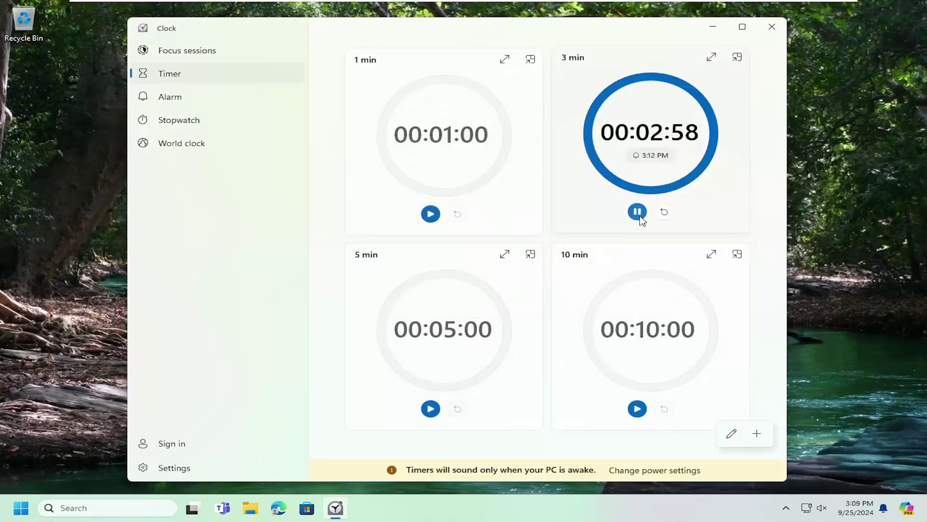
{"action": "left_click", "coordinate": [637, 213]}
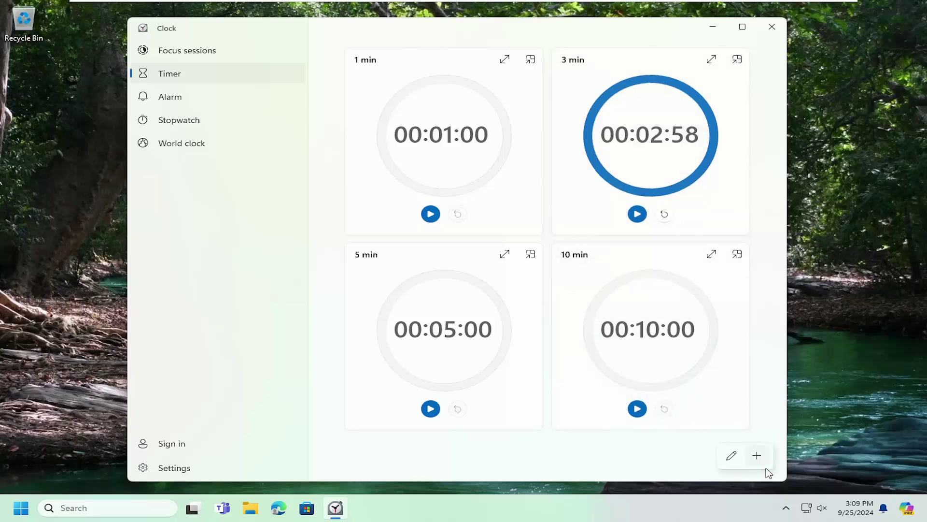
Turn the system volume down to near zero in Quick Settings
{"action": "left_click", "coordinate": [819, 511]}
{"action": "left_click_drag", "start_coordinate": [757, 439], "coordinate": [710, 434]}
{"action": "left_click", "coordinate": [509, 18]}
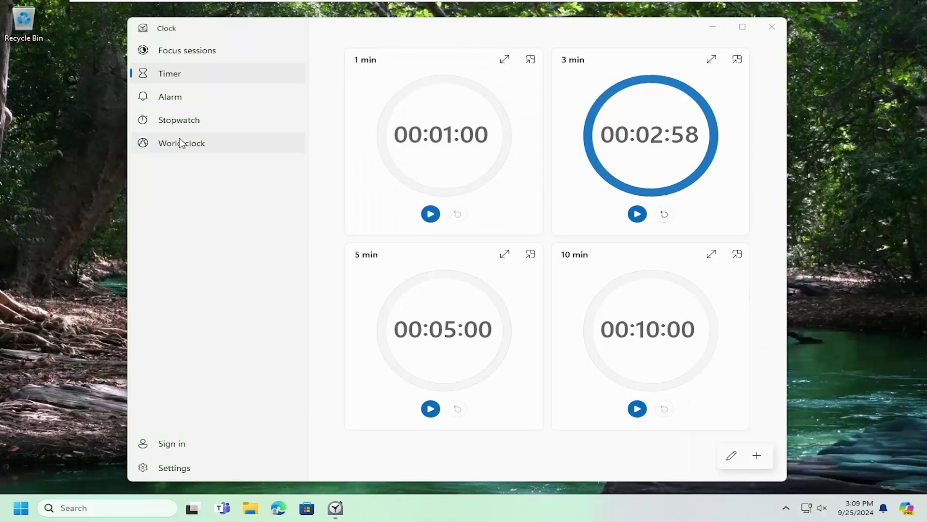
Turn on the 7:00 AM Good morning alarm and open its Edit alarm dialog
{"action": "left_click", "coordinate": [166, 97]}
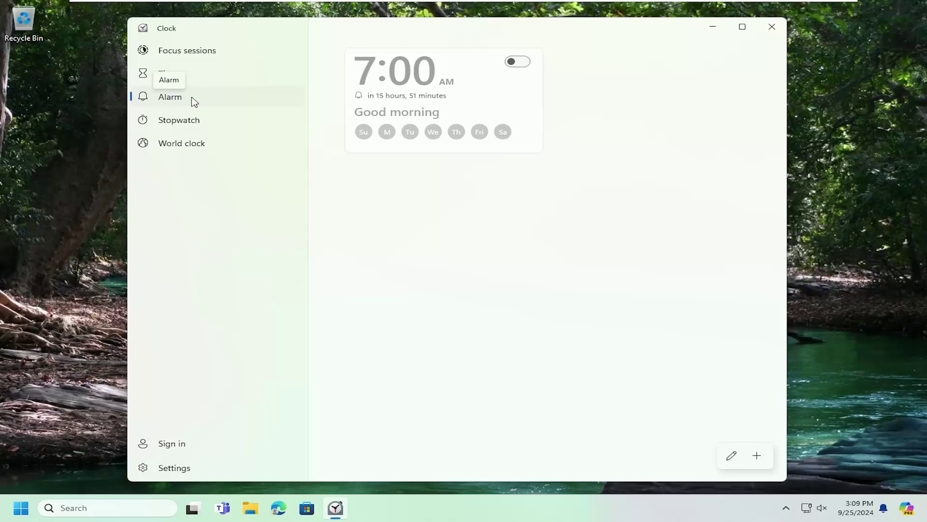
{"action": "left_click", "coordinate": [517, 60]}
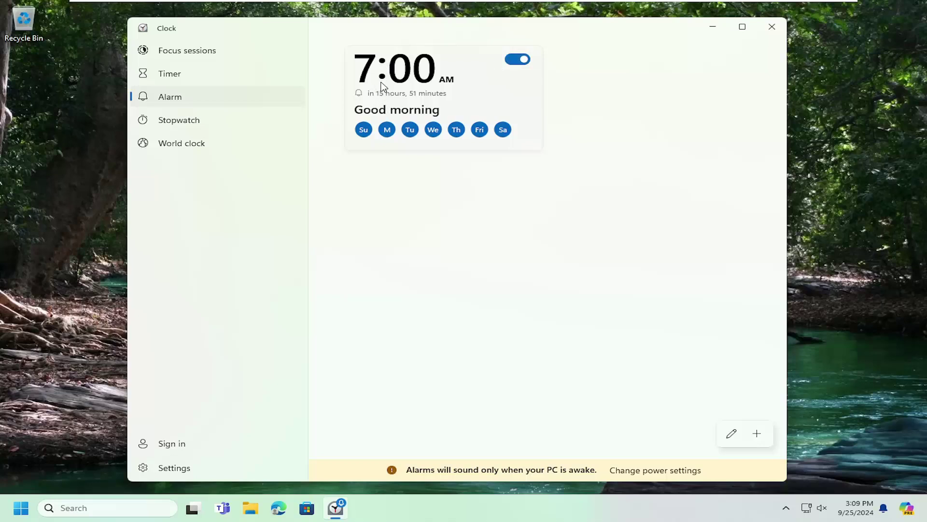
{"action": "left_click", "coordinate": [368, 112]}
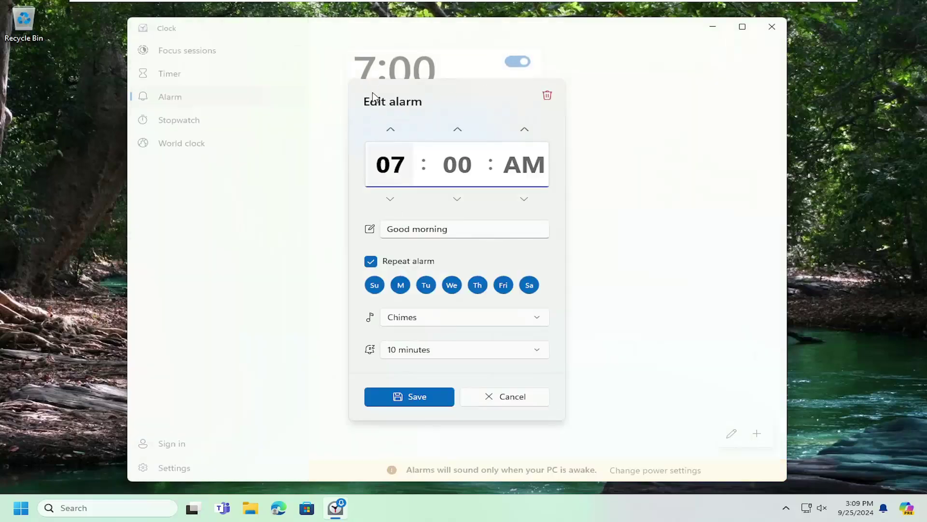
Try alarm minutes 31 and 32, restore 07:00, and show the Chimes sound list
{"action": "left_click", "coordinate": [397, 230]}
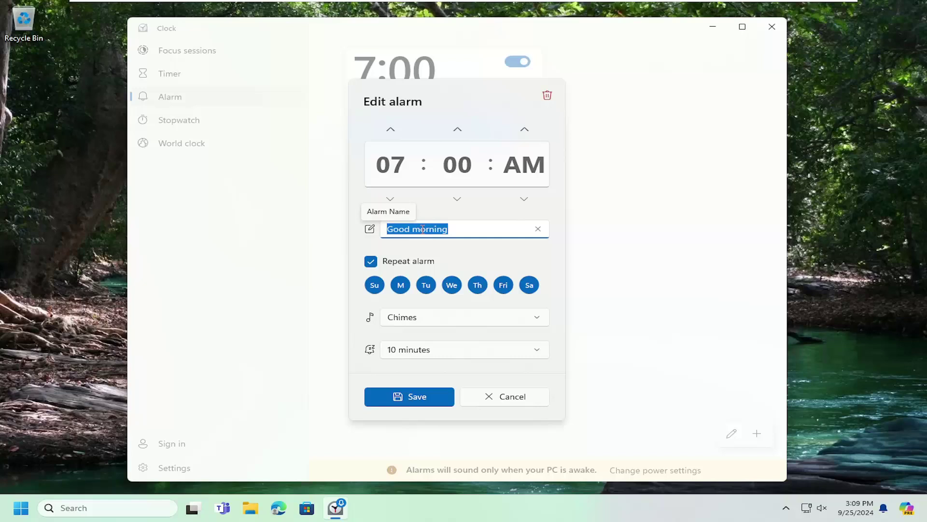
{"action": "left_click", "coordinate": [459, 130]}
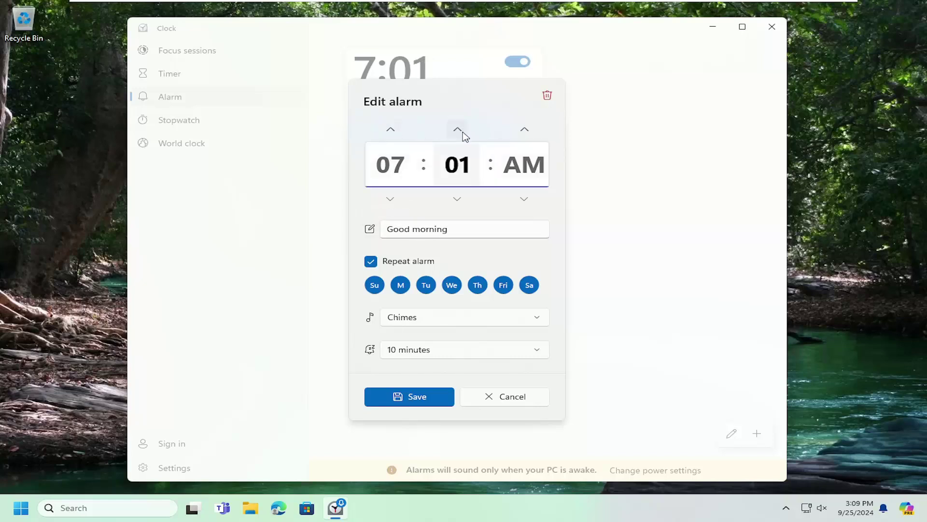
{"action": "left_click", "coordinate": [459, 200]}
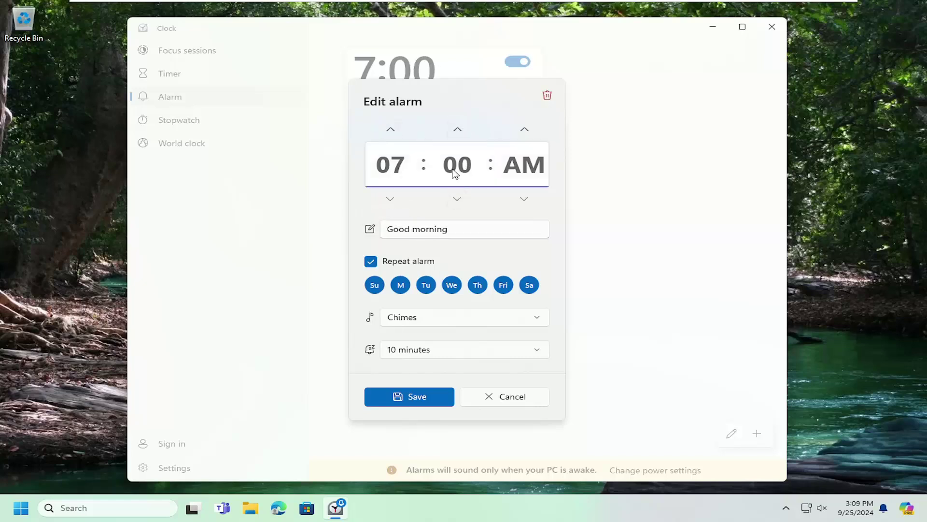
{"action": "type", "text": "31"}
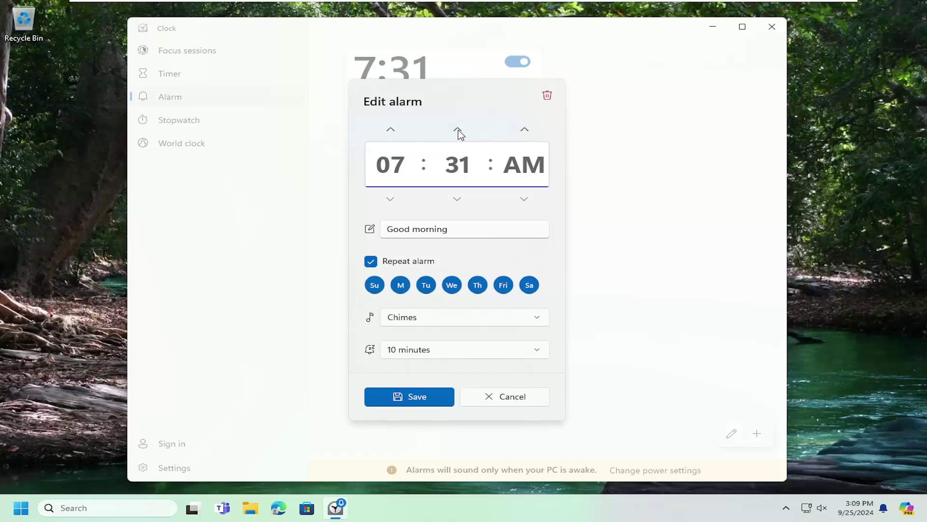
{"action": "left_click", "coordinate": [459, 131]}
{"action": "left_click", "coordinate": [459, 199]}
{"action": "left_click", "coordinate": [459, 199]}
{"action": "left_click", "coordinate": [459, 199]}
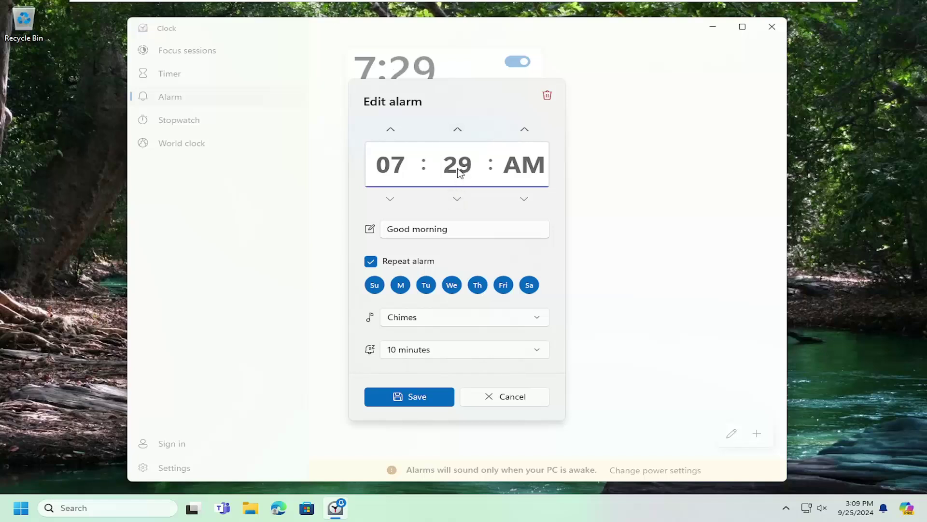
{"action": "type", "text": "00"}
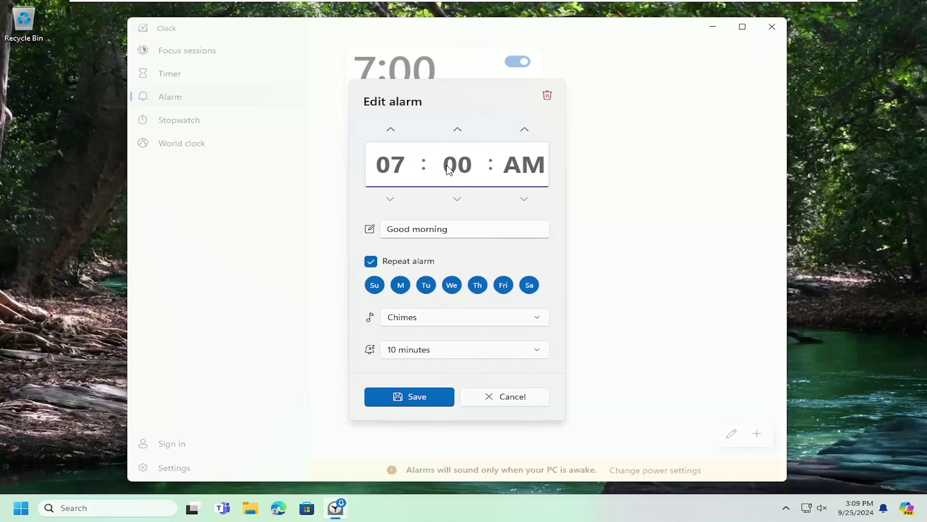
{"action": "left_click", "coordinate": [515, 319]}
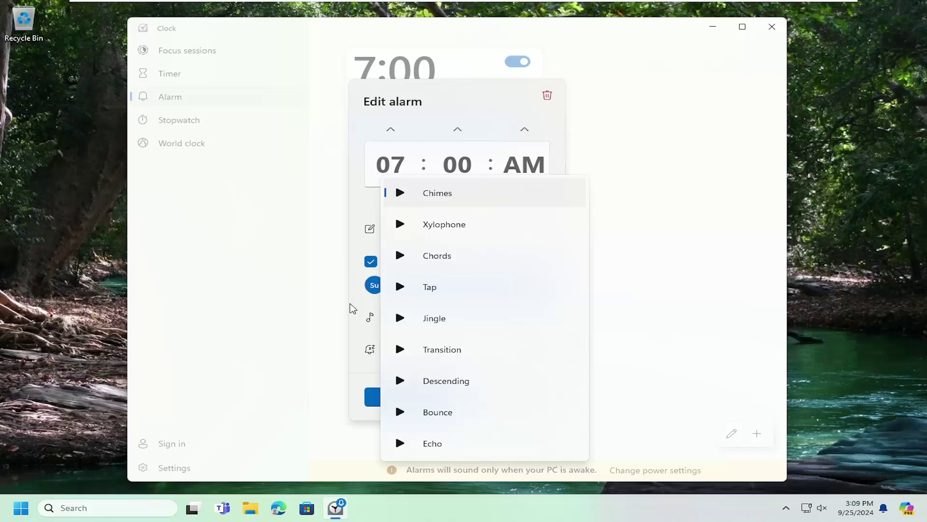
Keep Chimes as the alarm sound and 10 minutes as the snooze time
{"action": "left_click", "coordinate": [353, 309]}
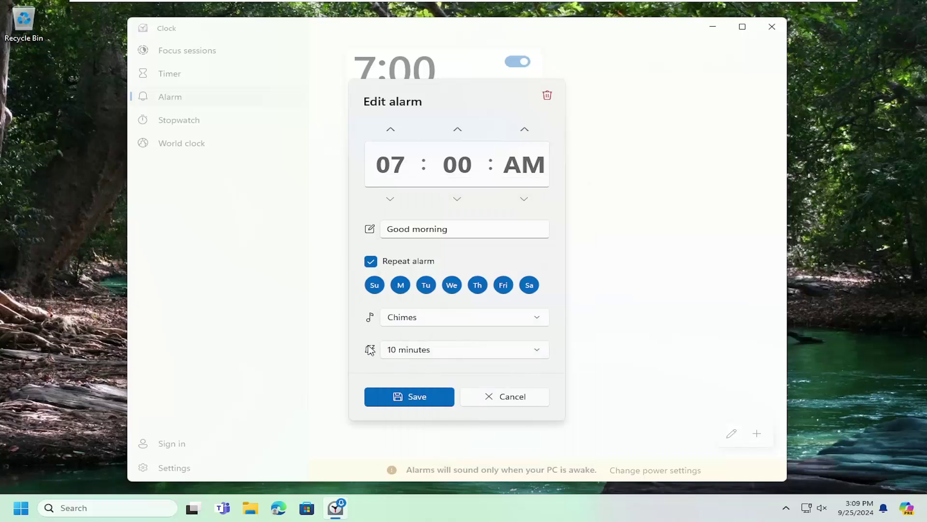
{"action": "left_click", "coordinate": [449, 351]}
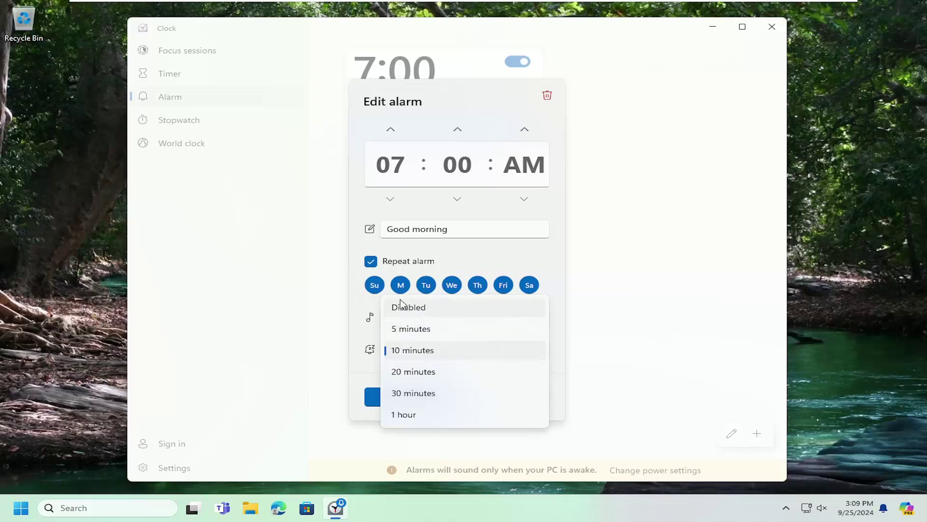
{"action": "left_click", "coordinate": [395, 282]}
Turn Monday and Tuesday off and back on, then save the every-day alarm
{"action": "left_click", "coordinate": [398, 284]}
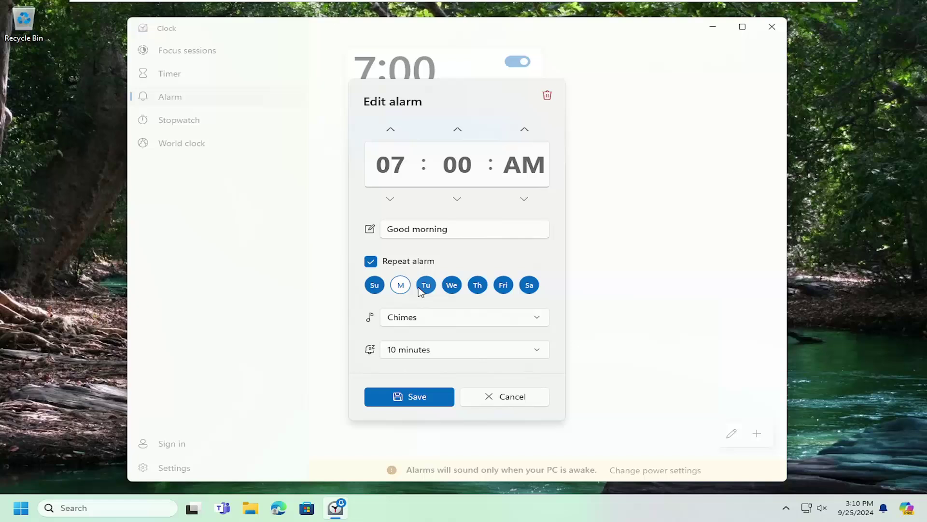
{"action": "left_click", "coordinate": [425, 285]}
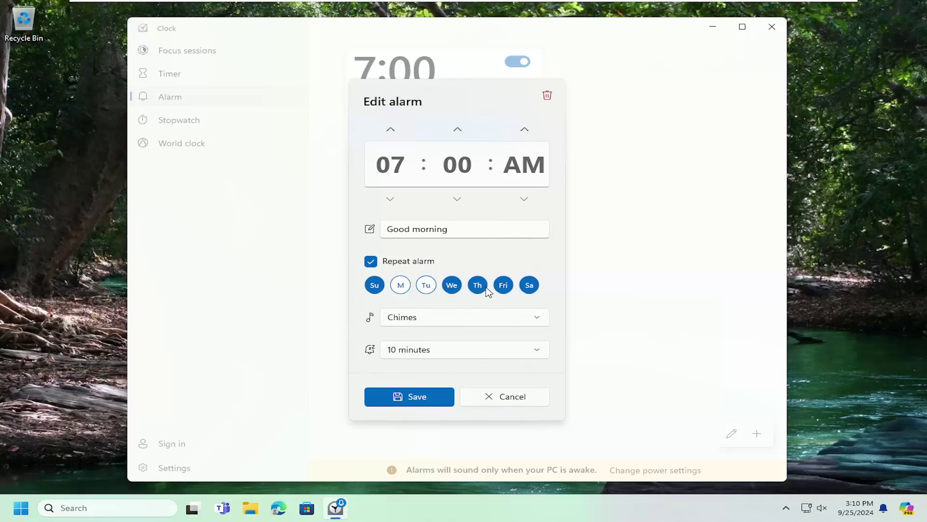
{"action": "left_click", "coordinate": [427, 287]}
{"action": "left_click", "coordinate": [393, 288]}
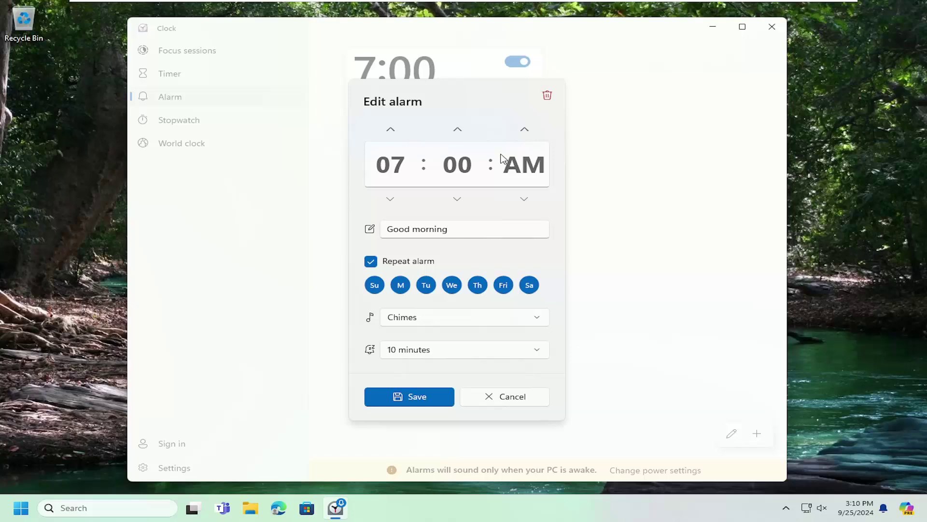
{"action": "left_click", "coordinate": [394, 399]}
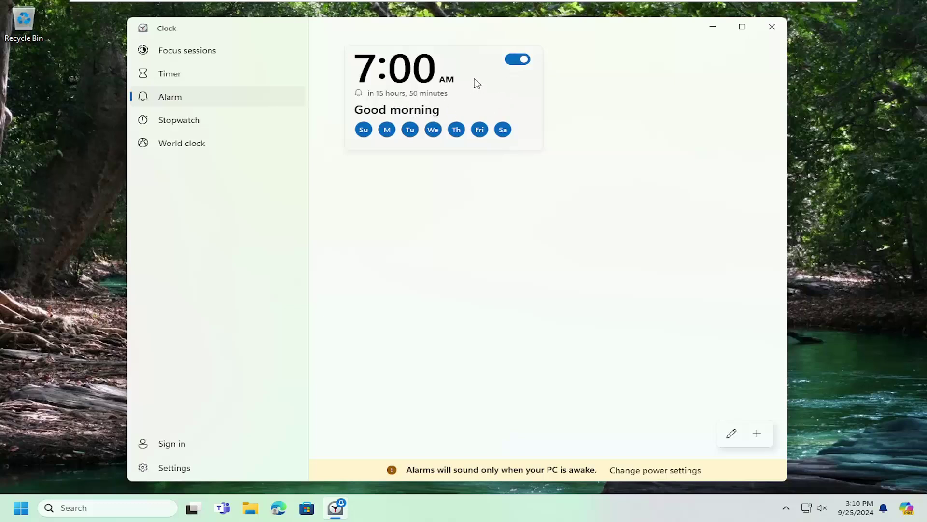
Switch the 7:00 AM alarm off and on again, then reopen its editor
{"action": "left_click", "coordinate": [521, 62]}
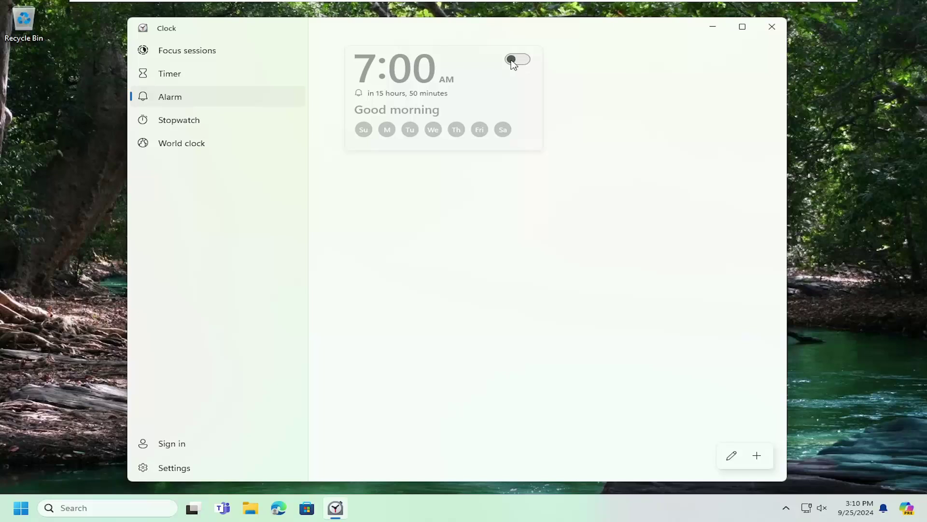
{"action": "left_click", "coordinate": [513, 61]}
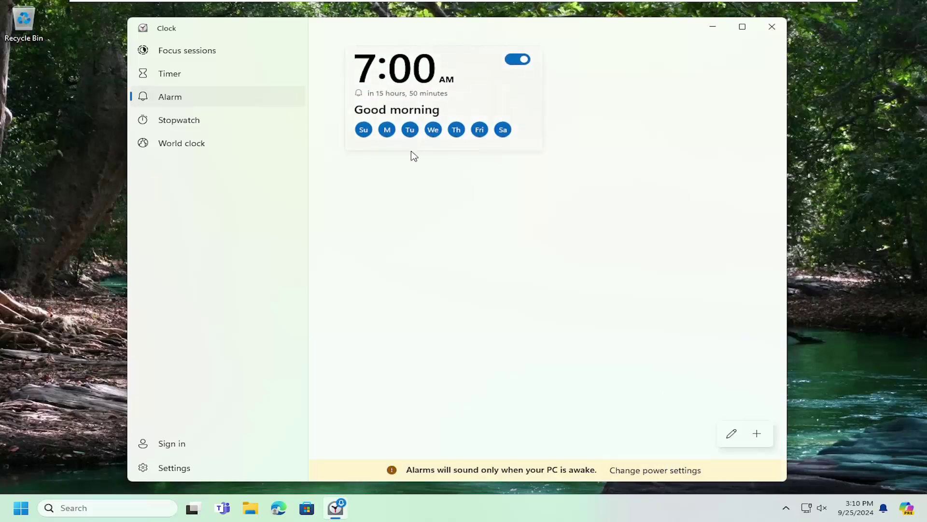
{"action": "left_click", "coordinate": [419, 94]}
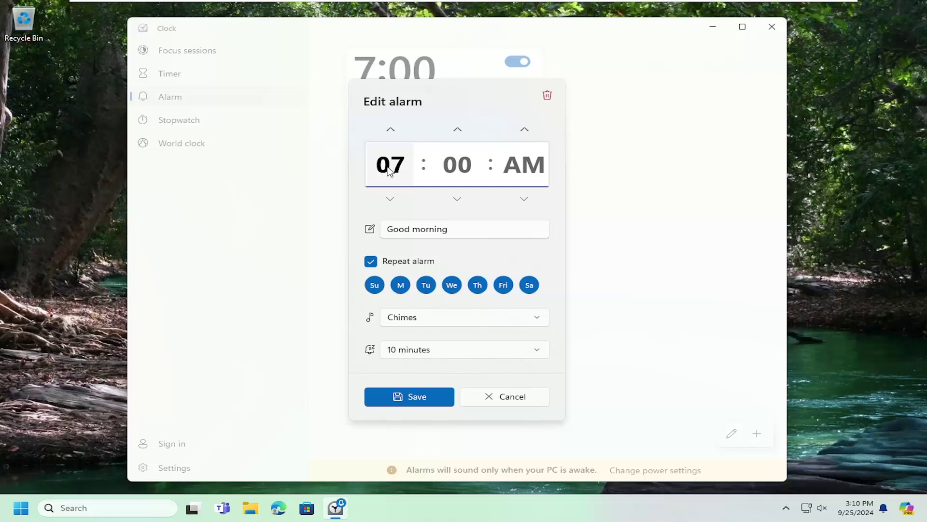
Set the Good morning alarm to 3:11 PM and save it
{"action": "type", "text": "311"}
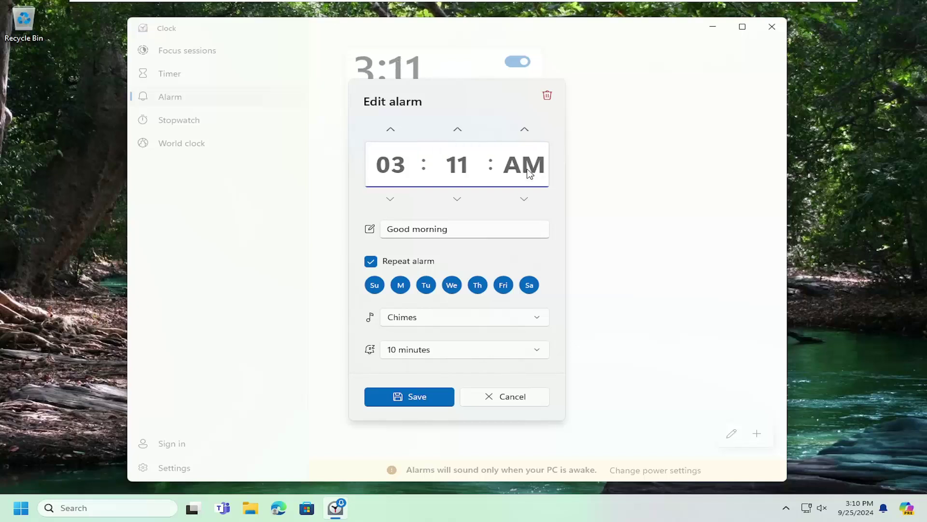
{"action": "left_click", "coordinate": [524, 130]}
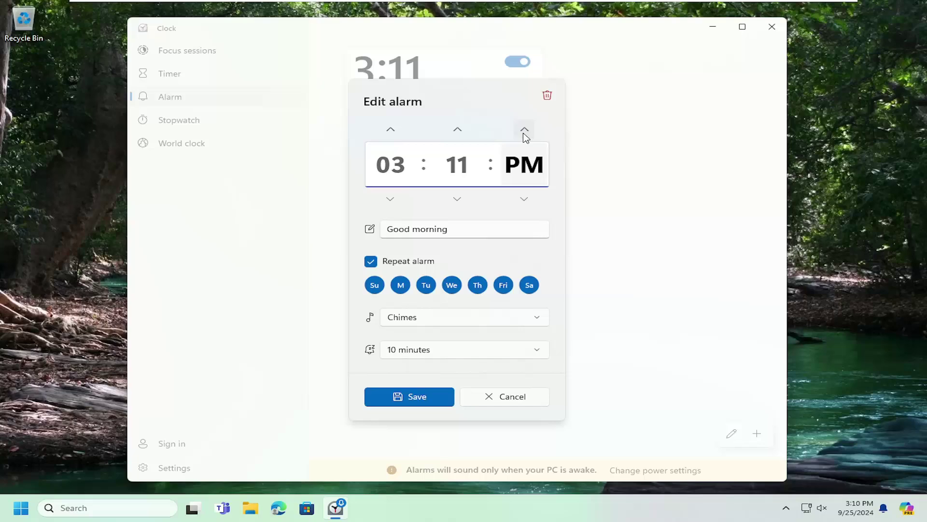
{"action": "left_click", "coordinate": [393, 397]}
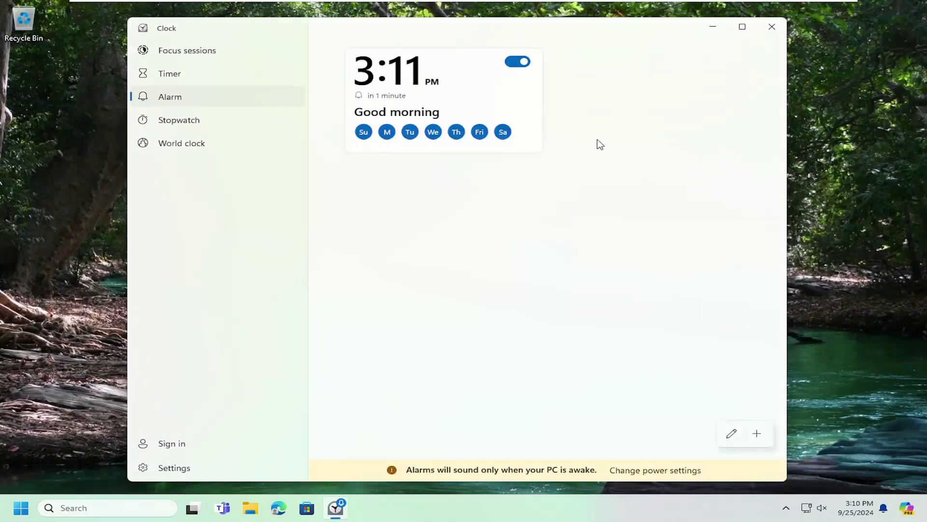
{"action": "left_click", "coordinate": [768, 27]}
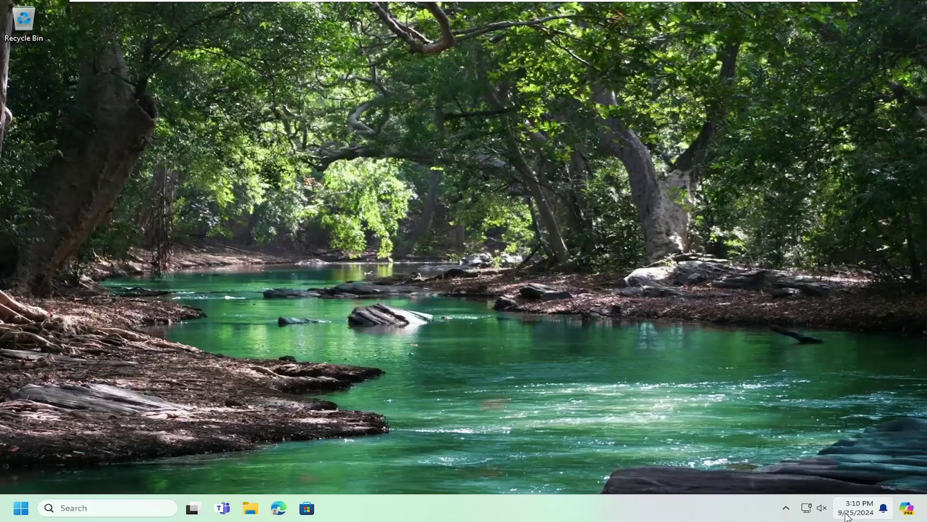
{"action": "left_click", "coordinate": [846, 516]}
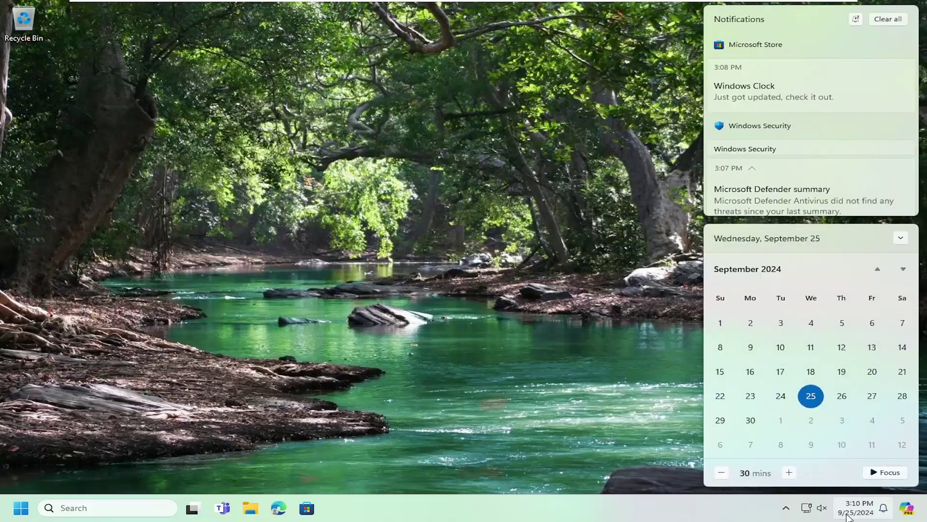
{"action": "left_click", "coordinate": [846, 516]}
{"action": "left_click", "coordinate": [846, 516]}
{"action": "left_click", "coordinate": [846, 515]}
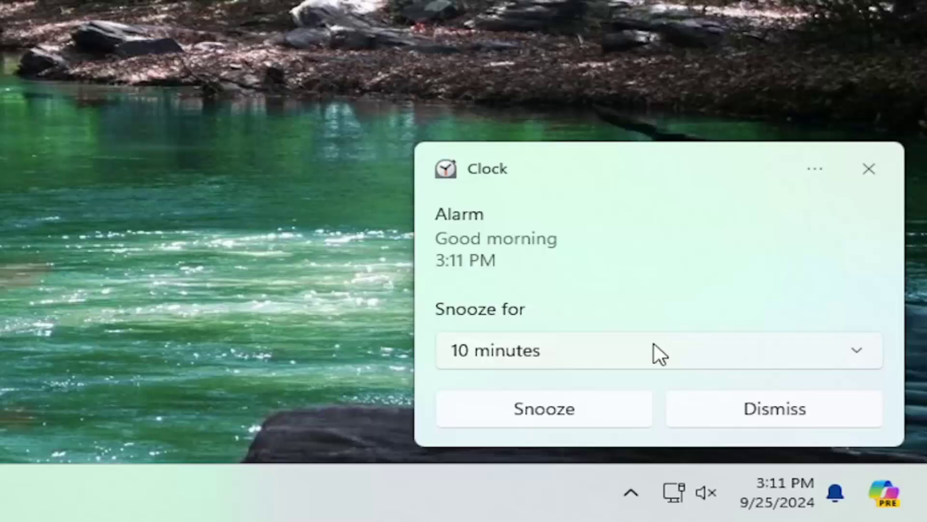
Leave the snooze time at 10 minutes and dismiss the ringing 3:11 PM alarm
{"action": "left_click", "coordinate": [796, 358]}
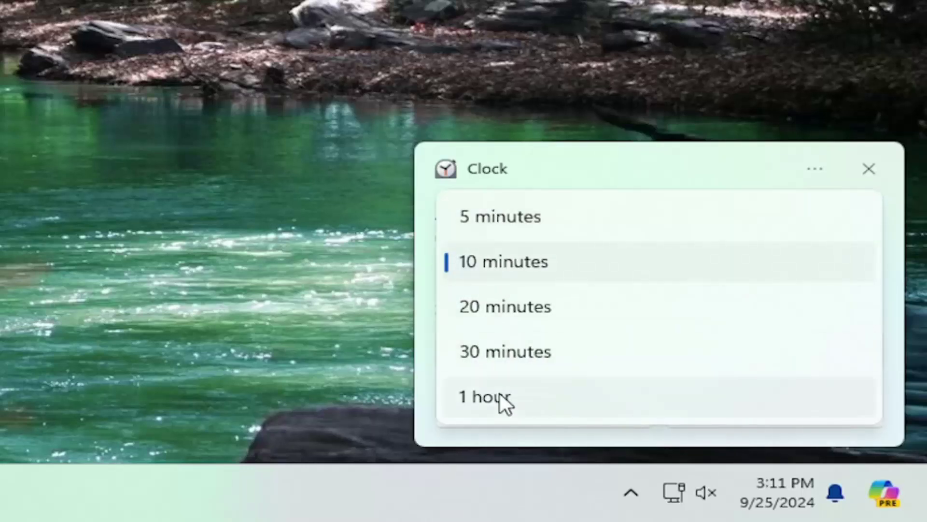
{"action": "left_click", "coordinate": [555, 170]}
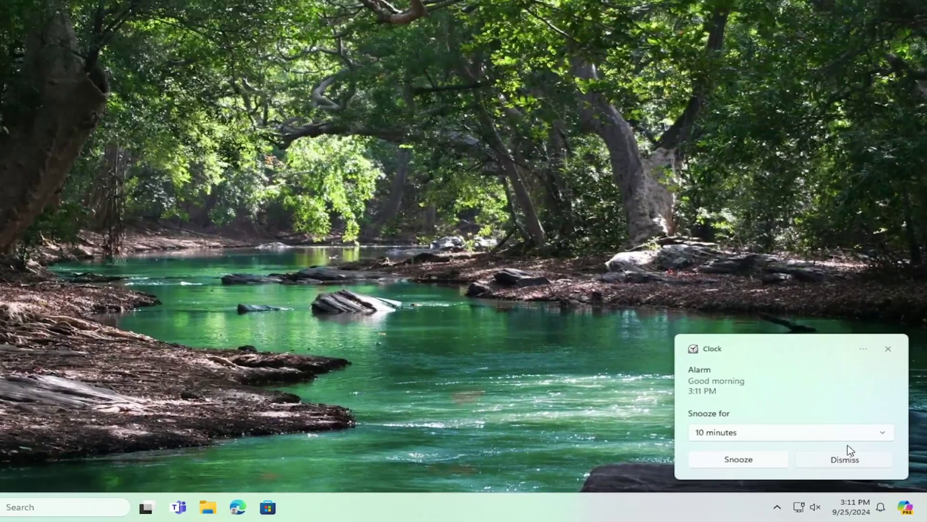
{"action": "left_click", "coordinate": [833, 453]}
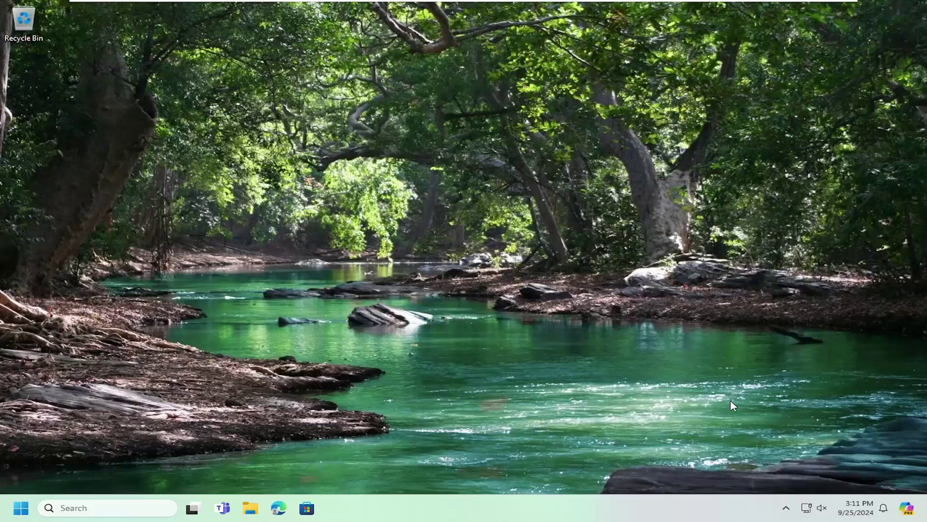